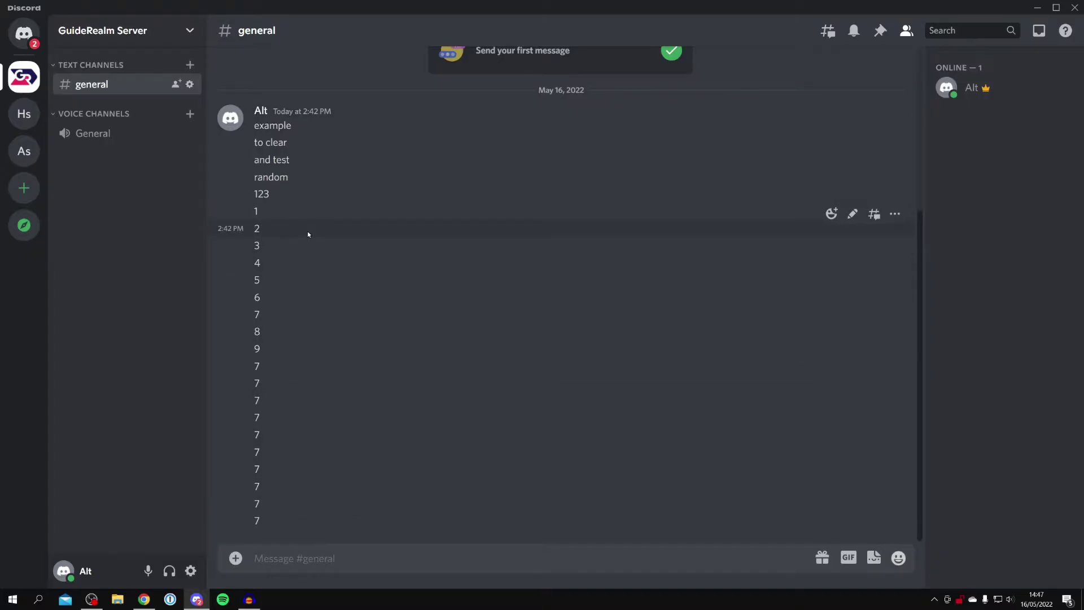
- Search Google for top.gg in Chrome
click(144, 598)
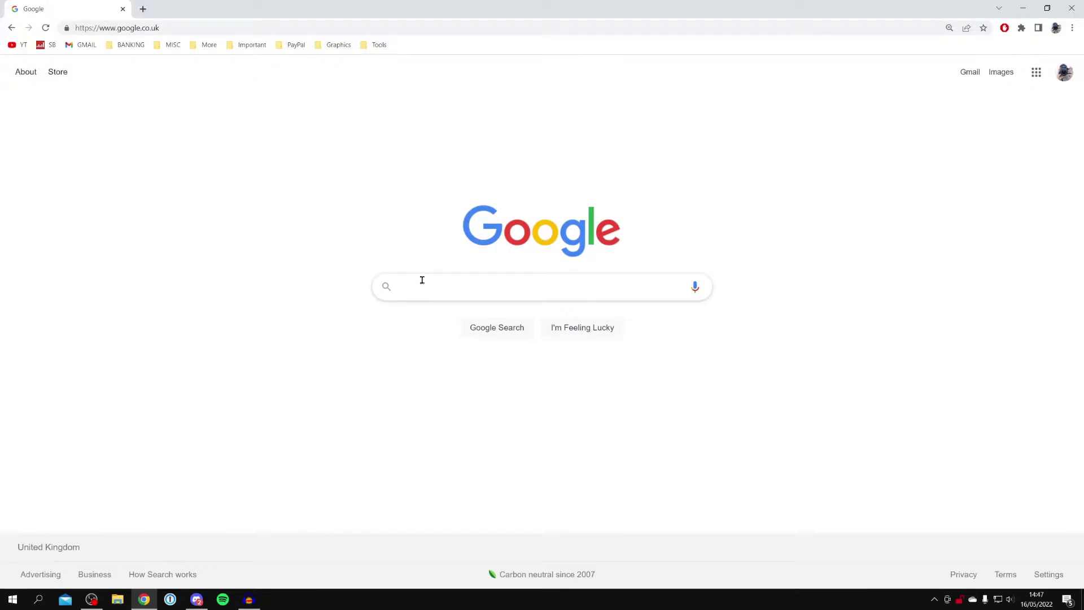
text(top.gg)
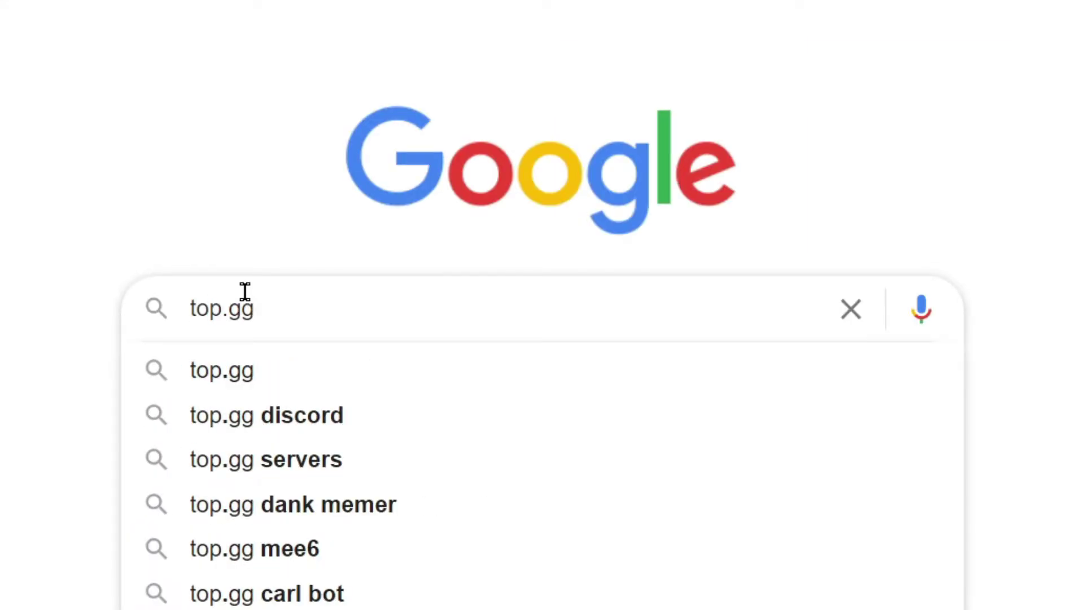
key(Return)
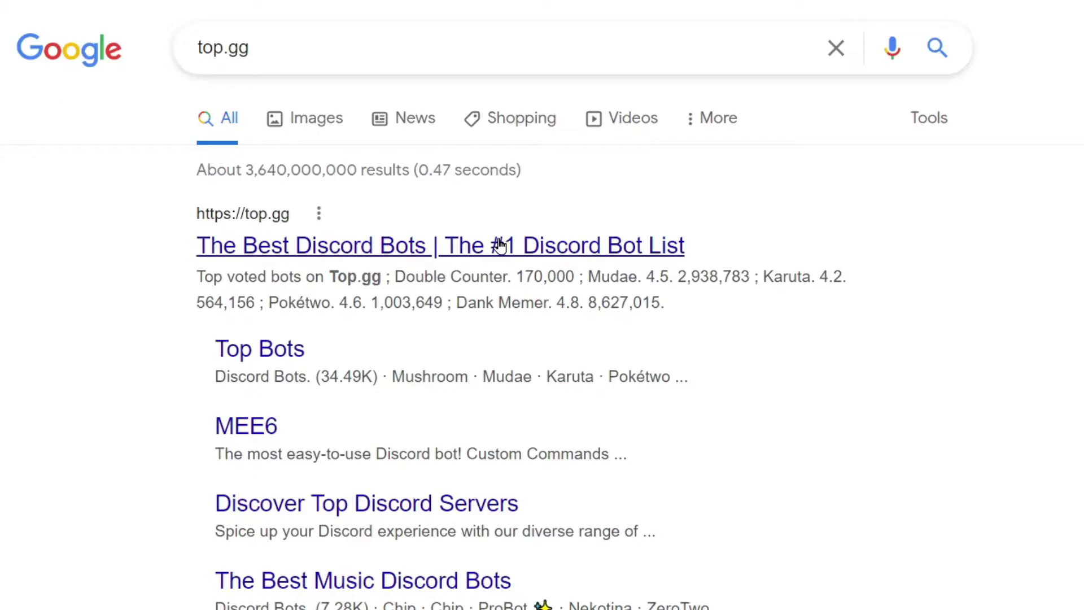
- On top.gg, search for commandcleanup and invite the CommandCleanup bot from its page
click(500, 244)
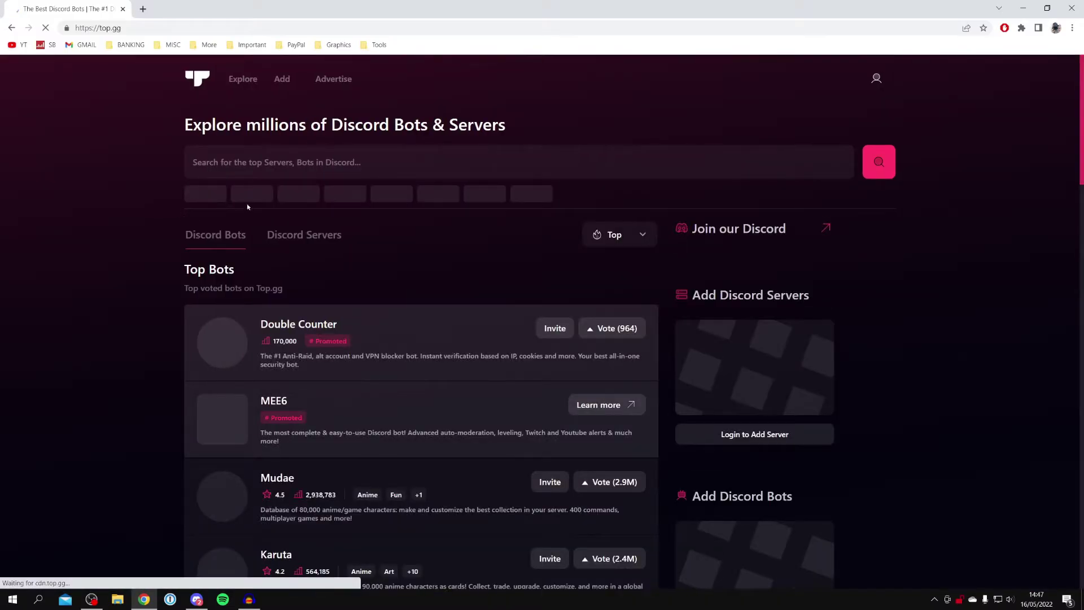
click(252, 161)
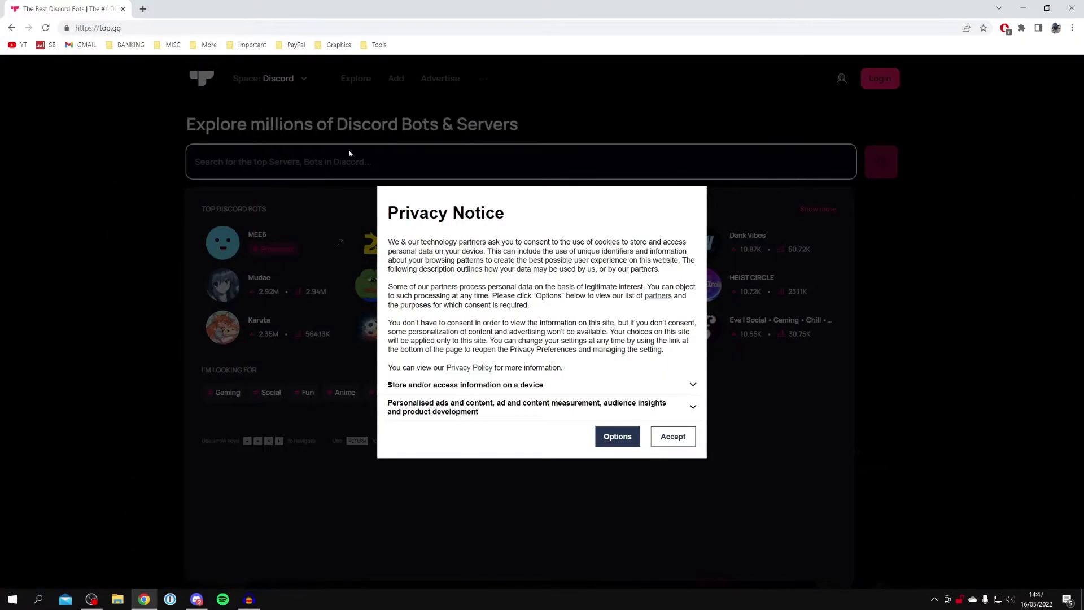
click(678, 433)
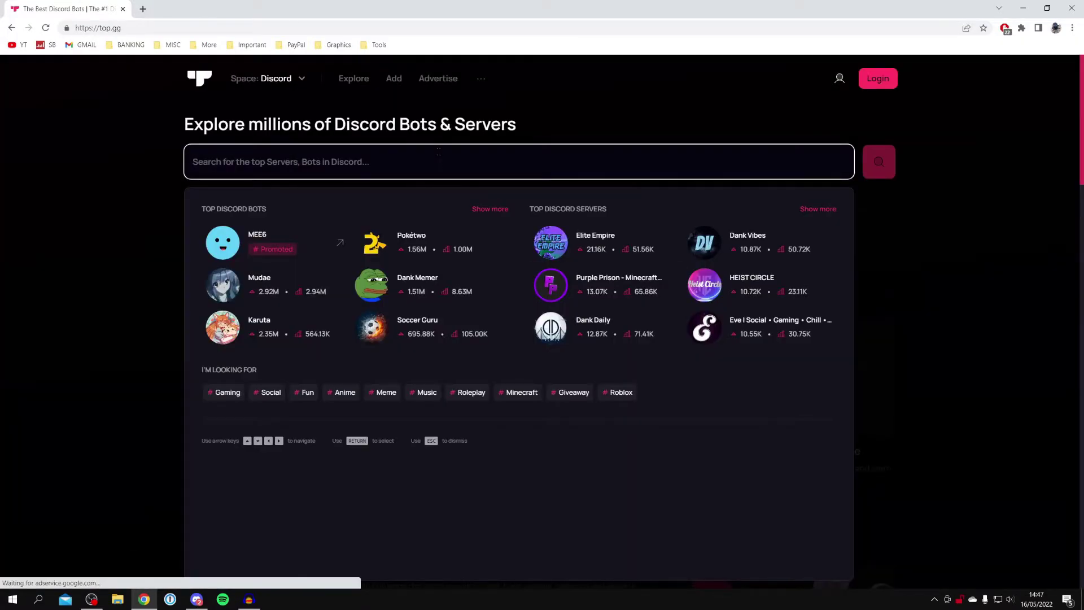
text(command)
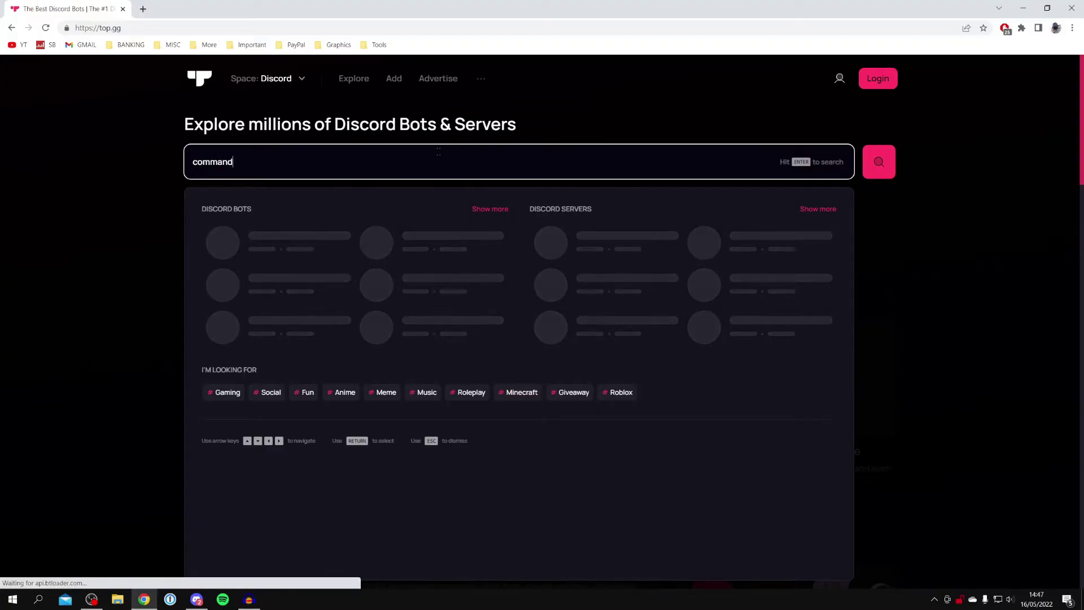
text(cleanup)
key(Return)
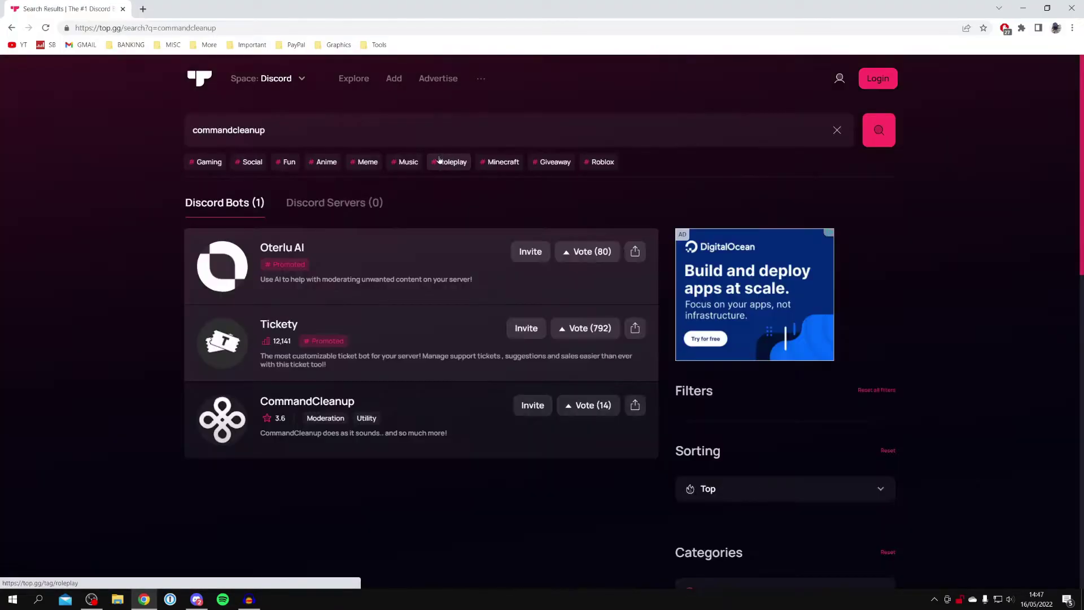
scroll(357, 277, down, 2)
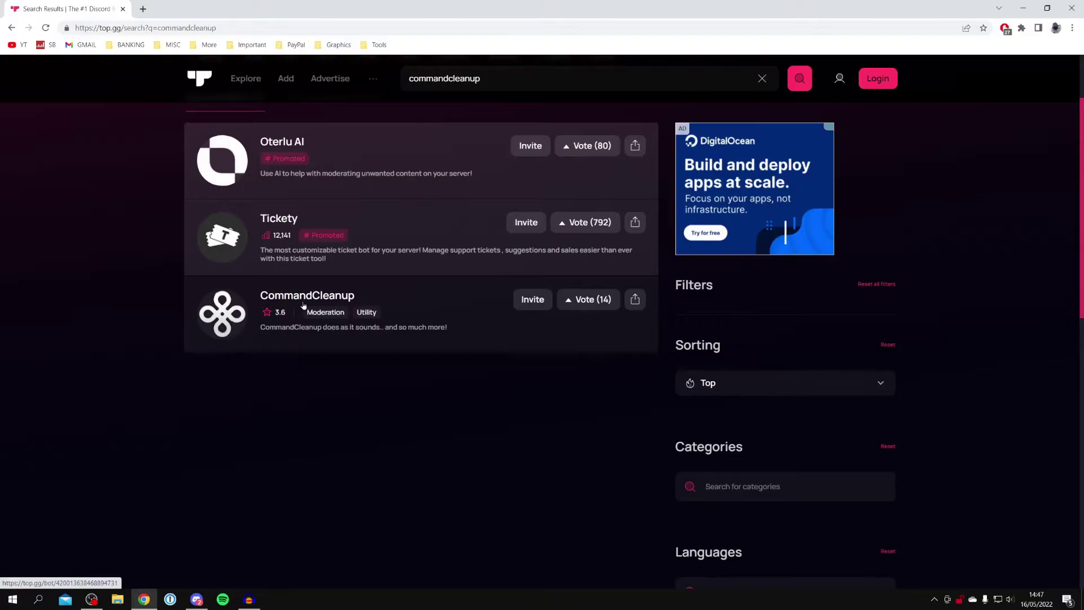
click(307, 297)
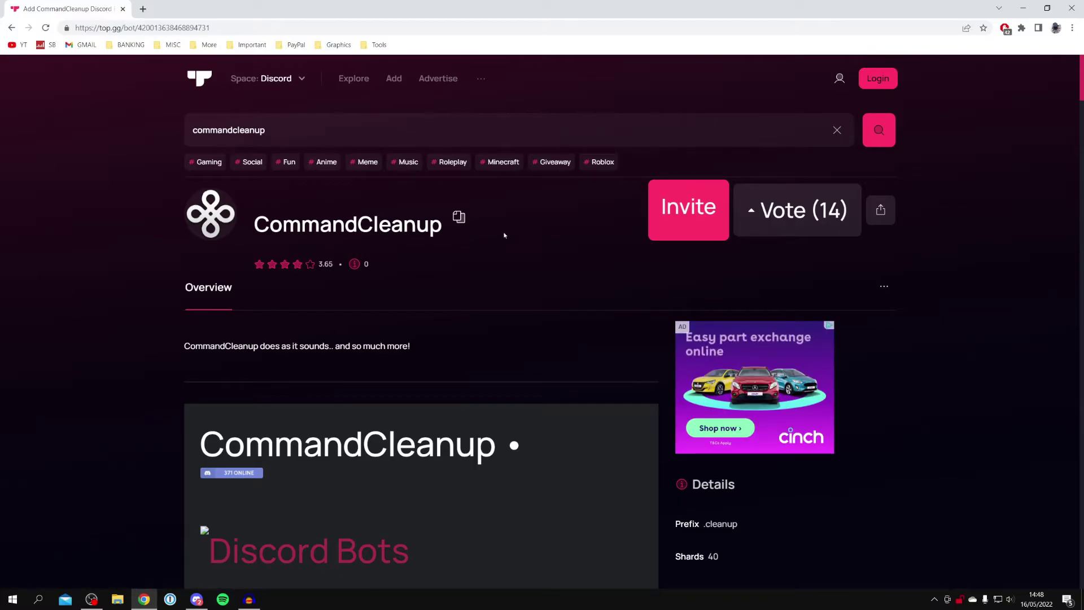
click(673, 203)
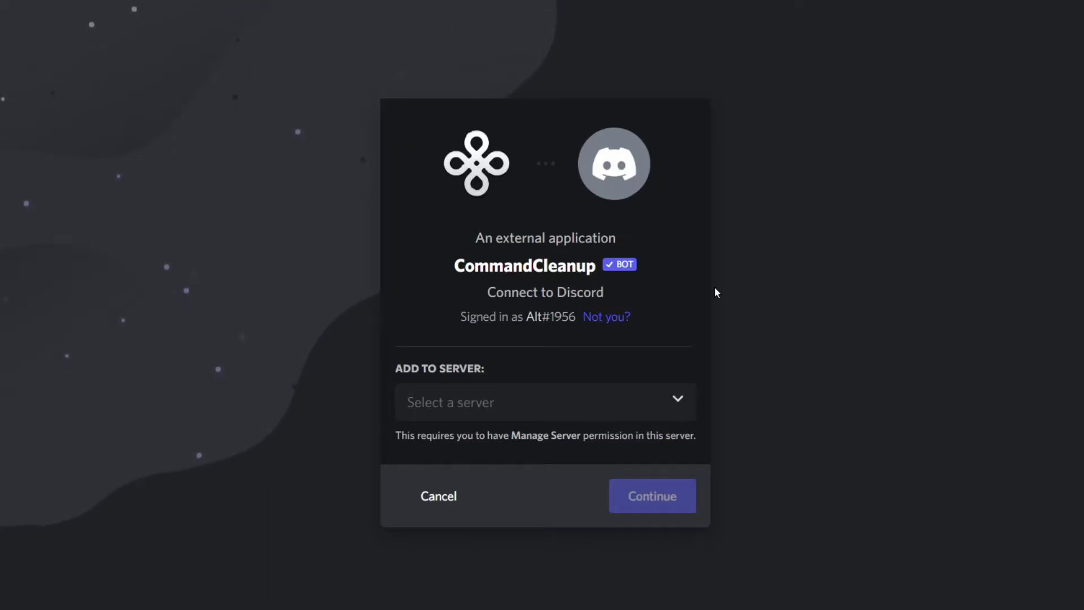
- Choose GuideRealm Server for CommandCleanup and continue to its four permissions
click(491, 403)
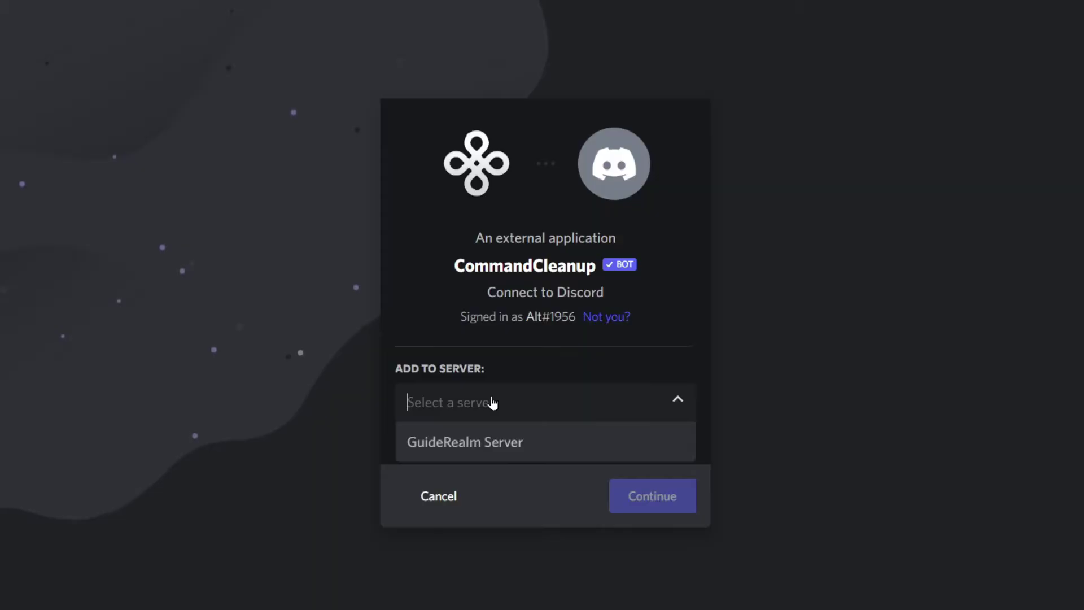
click(499, 441)
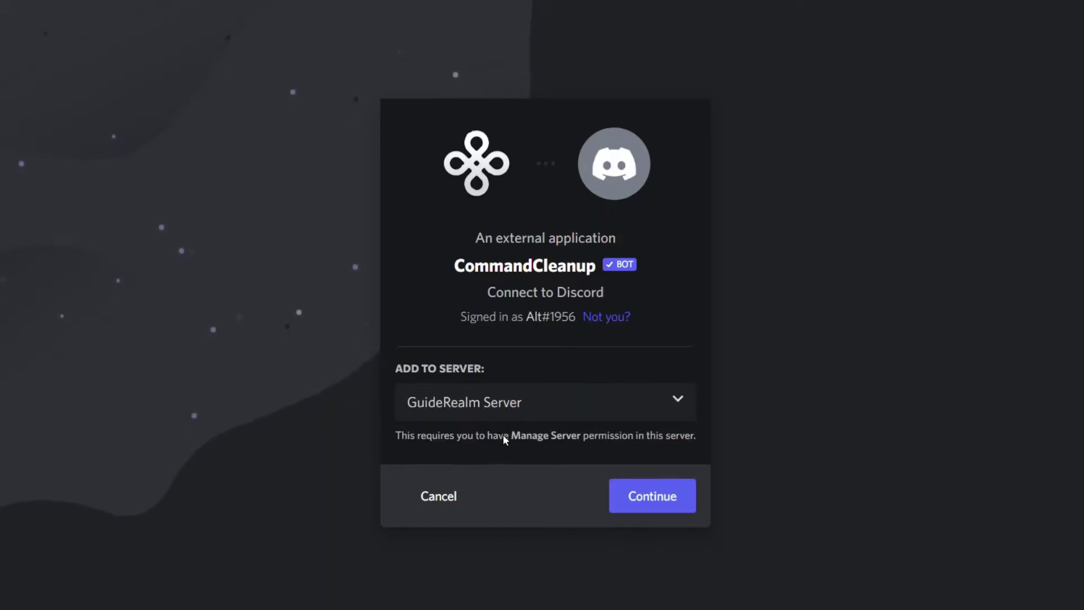
click(628, 467)
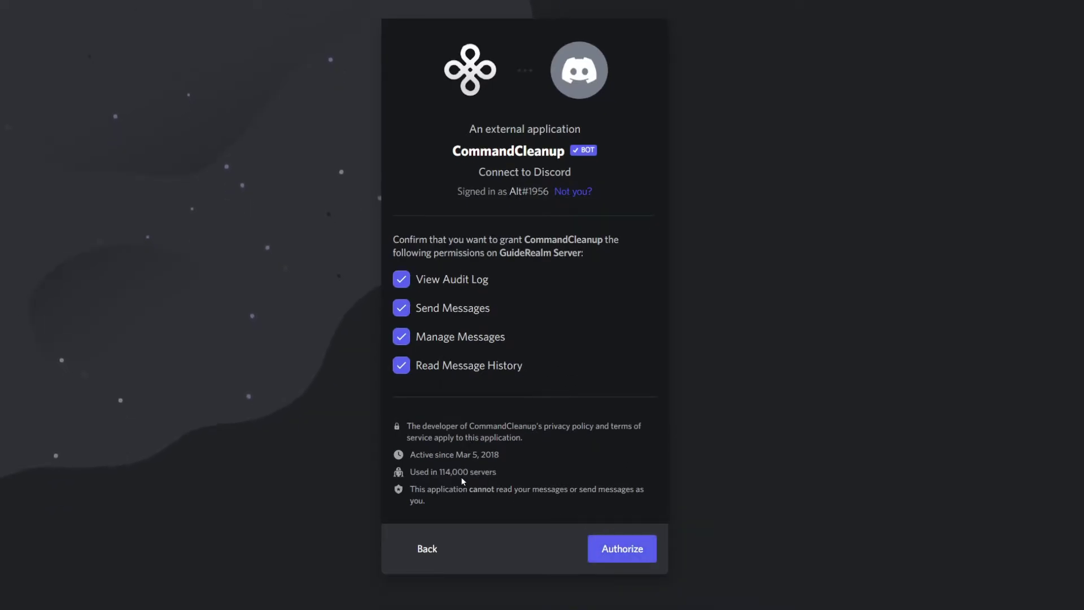
- Authorize CommandCleanup's permissions and pass the hCaptcha human check
click(599, 551)
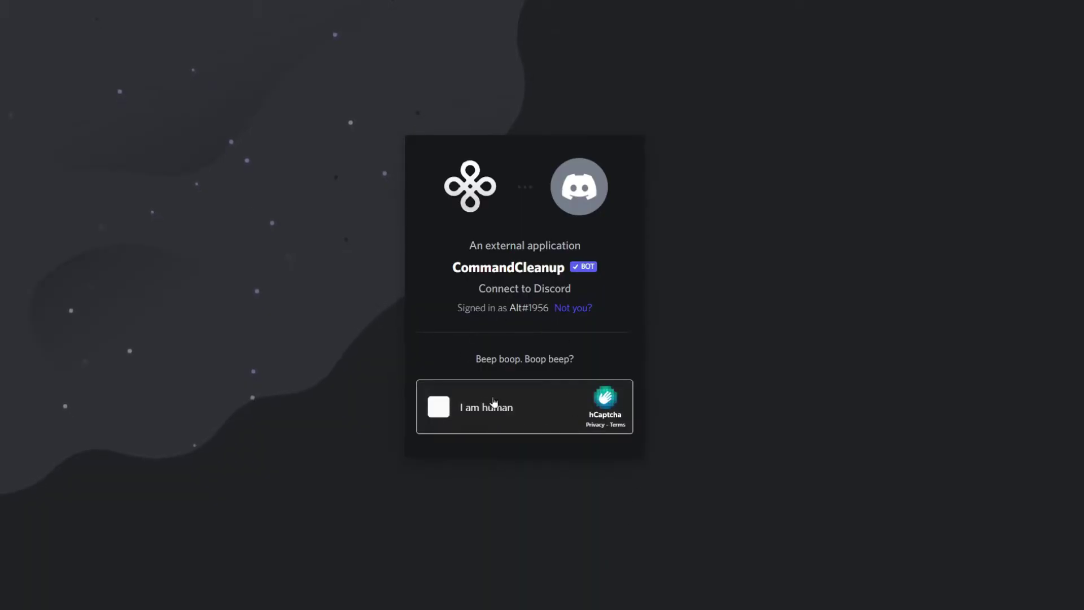
click(441, 407)
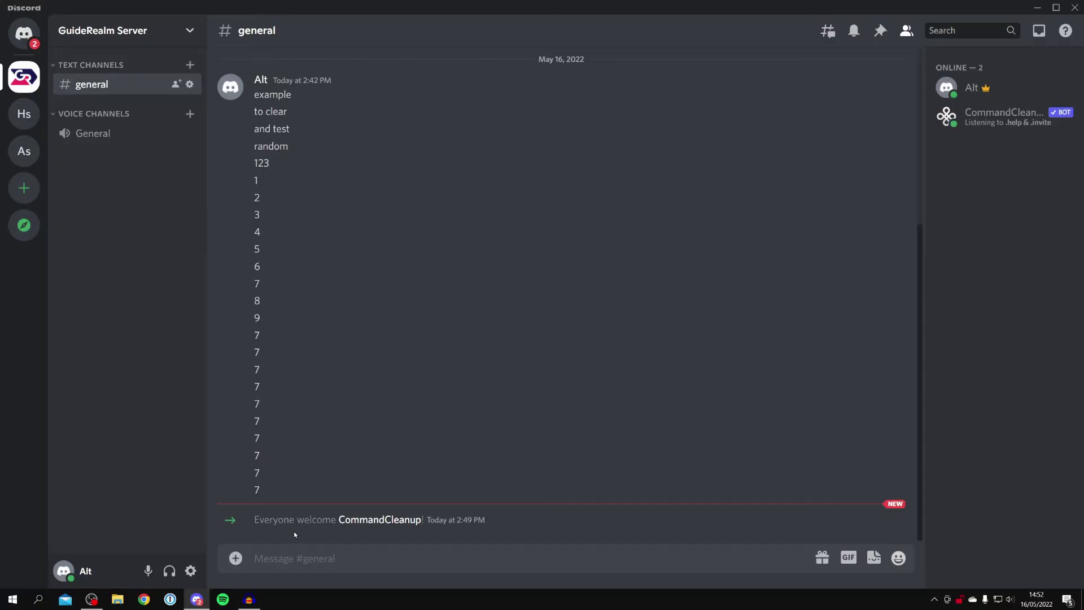
text(.cleanup)
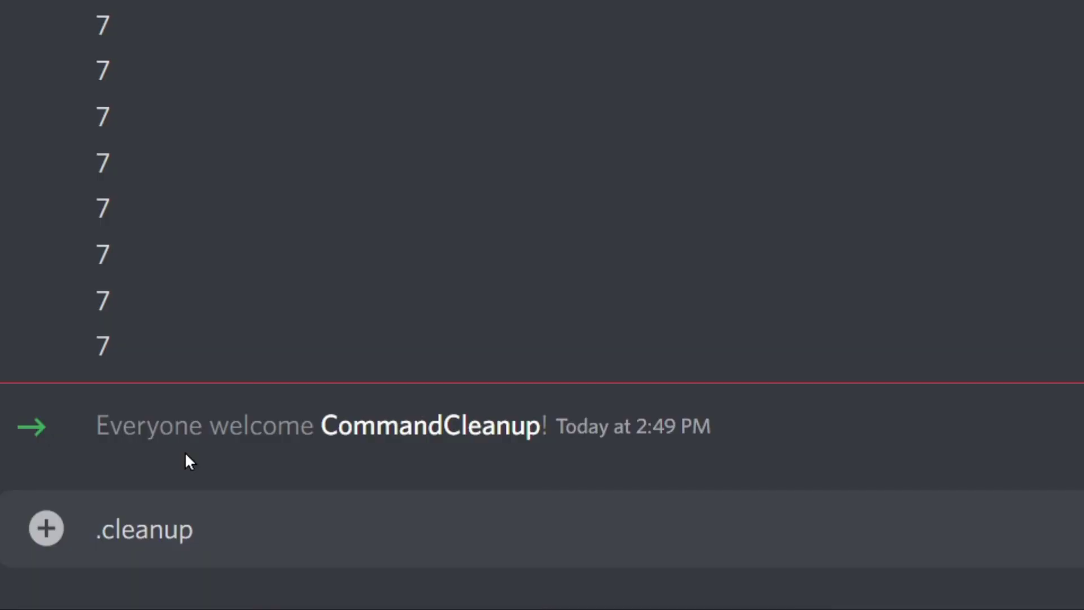
text(all)
- Send '.cleanup all' in #general to delete its 25 messages
key(Return)
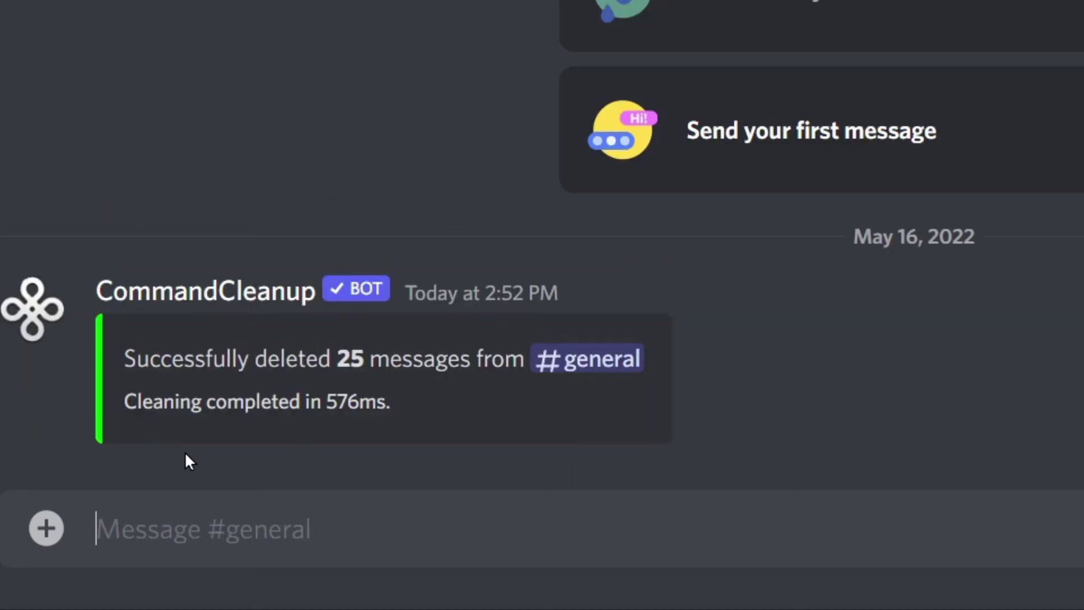